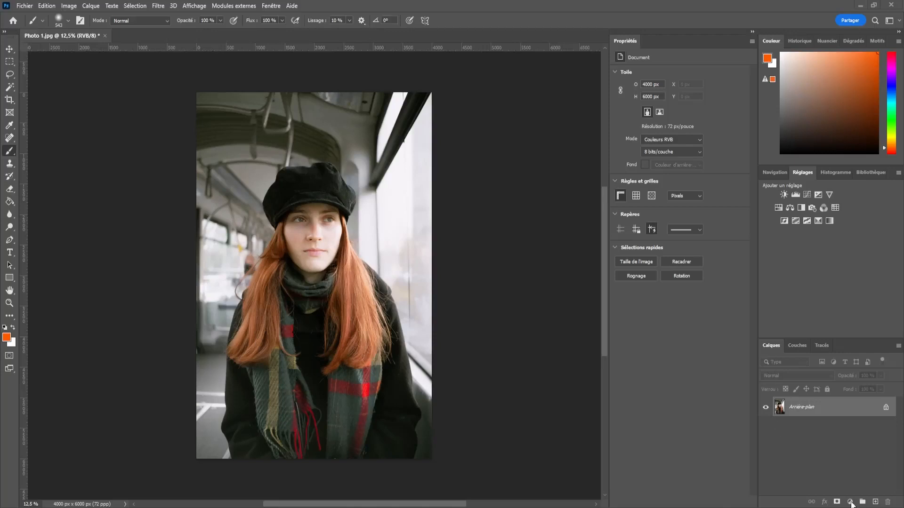
Add a Curves adjustment layer above the background photo.
{"action": "left_click", "coordinate": [849, 502]}
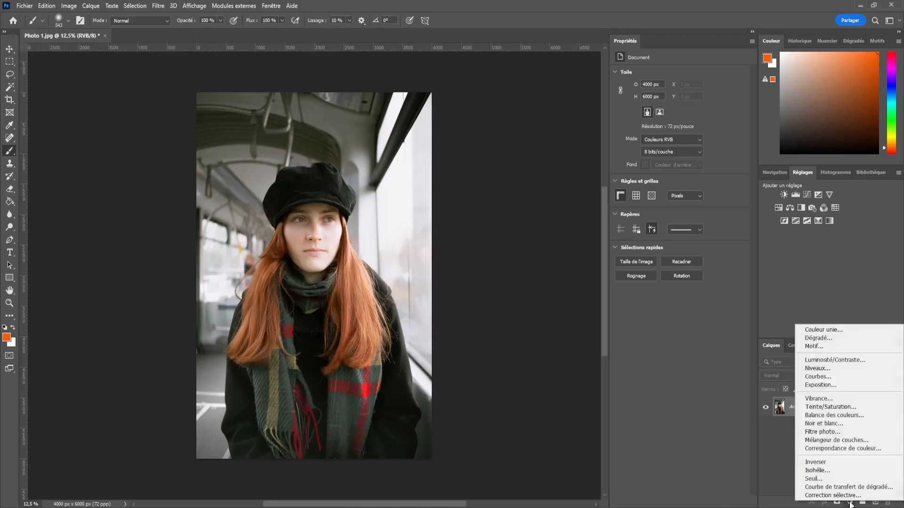
{"action": "left_click", "coordinate": [826, 381]}
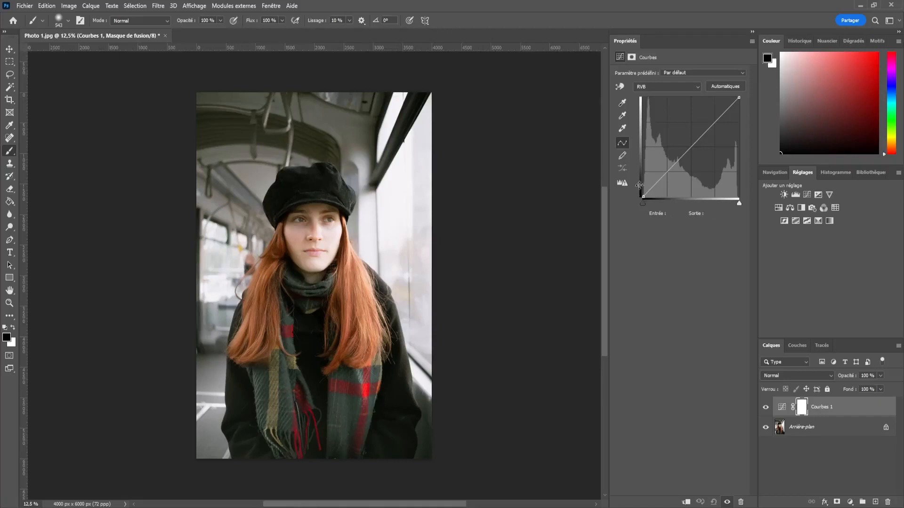
Float the Properties panel out of its dock and close it.
{"action": "left_click_drag", "start_coordinate": [627, 42], "coordinate": [556, 150]}
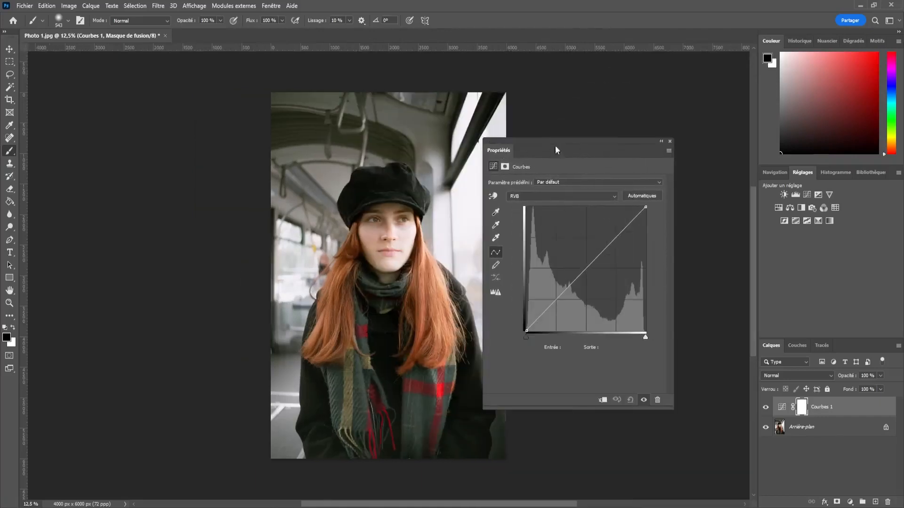
{"action": "left_click", "coordinate": [669, 141]}
Reopen the Properties panel, dock it back beside the Color and Layers panels, and narrow it.
{"action": "left_click", "coordinate": [266, 6]}
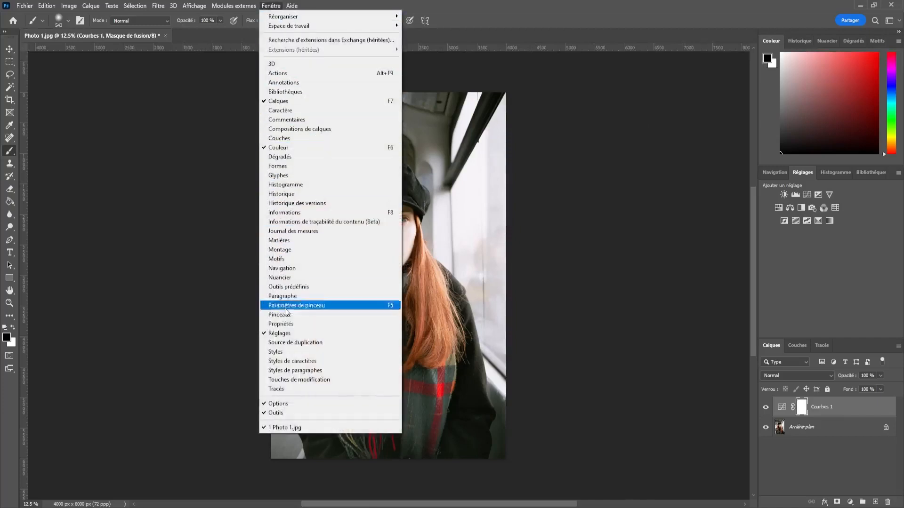
{"action": "left_click", "coordinate": [282, 323]}
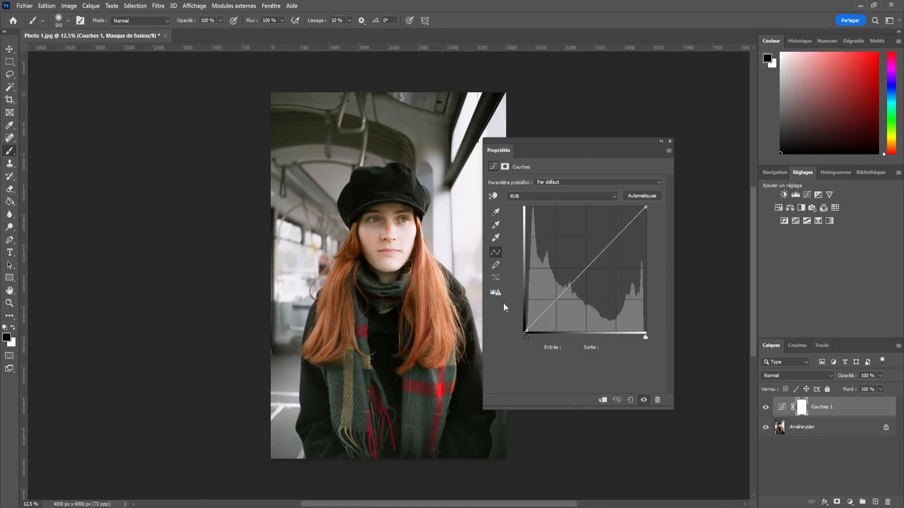
{"action": "left_click_drag", "start_coordinate": [500, 151], "coordinate": [748, 122]}
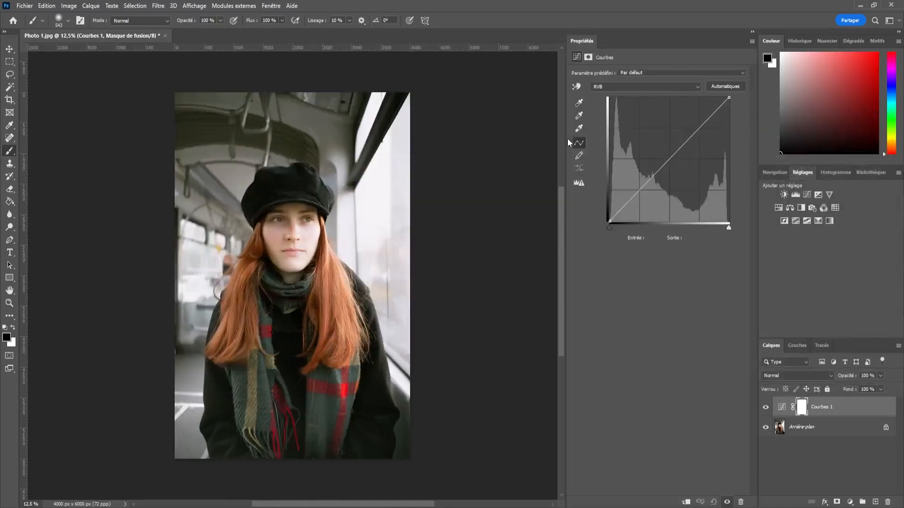
{"action": "left_click_drag", "start_coordinate": [569, 138], "coordinate": [606, 140]}
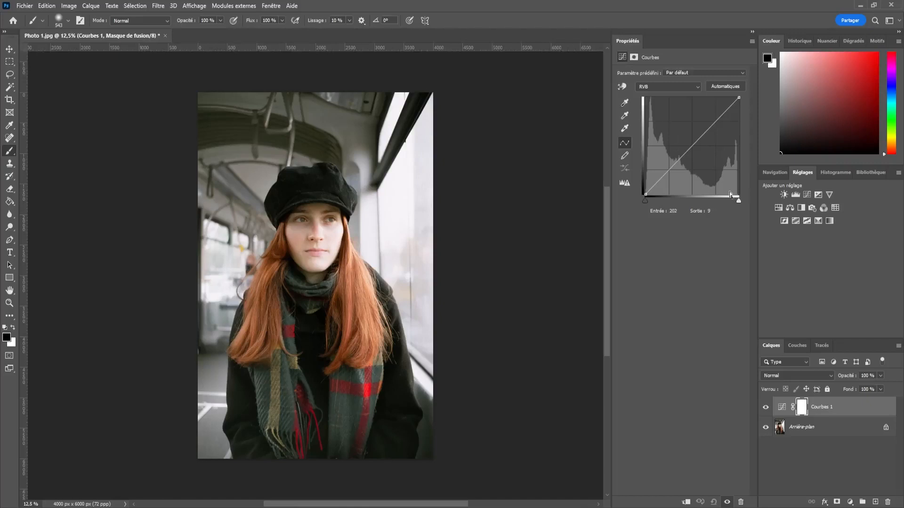
Bend the RGB curve with four points, including a shadow point at input 15, output 64 and a midtone point at input 132, output 168.
{"action": "mouse_move", "coordinate": [738, 97]}
{"action": "left_mouse_down"}
{"action": "mouse_move", "coordinate": [700, 97]}
{"action": "mouse_move", "coordinate": [739, 97]}
{"action": "left_mouse_up"}
{"action": "mouse_move", "coordinate": [645, 194]}
{"action": "left_mouse_down"}
{"action": "mouse_move", "coordinate": [719, 202]}
{"action": "mouse_move", "coordinate": [656, 145]}
{"action": "mouse_move", "coordinate": [678, 195]}
{"action": "mouse_move", "coordinate": [645, 194]}
{"action": "left_mouse_up"}
{"action": "left_click_drag", "start_coordinate": [721, 113], "coordinate": [530, 156]}
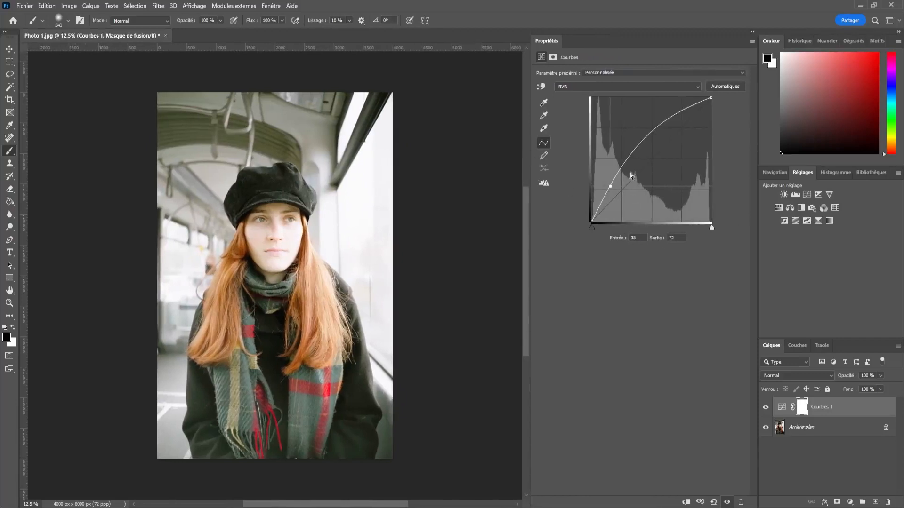
{"action": "left_click_drag", "start_coordinate": [668, 119], "coordinate": [602, 192]}
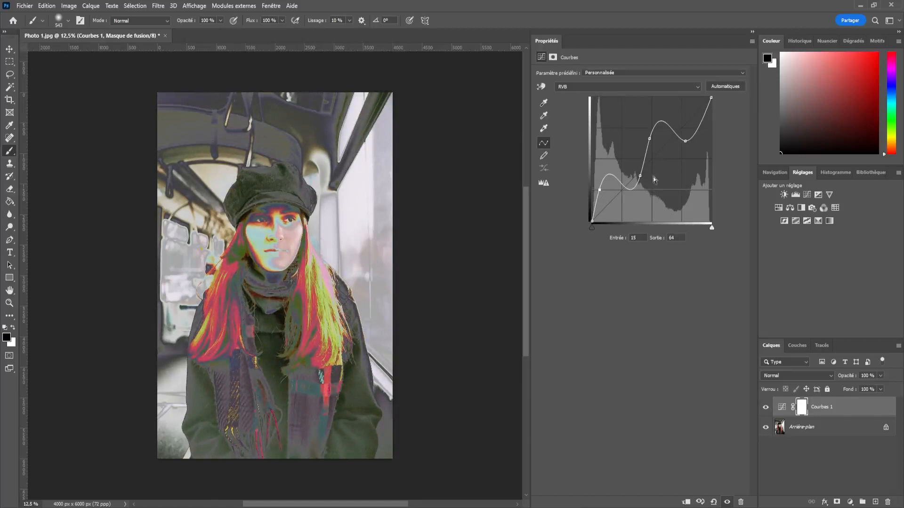
{"action": "left_click", "coordinate": [648, 140]}
{"action": "mouse_move", "coordinate": [648, 139]}
{"action": "left_mouse_down"}
{"action": "mouse_move", "coordinate": [658, 148]}
{"action": "mouse_move", "coordinate": [654, 139]}
{"action": "left_mouse_up"}
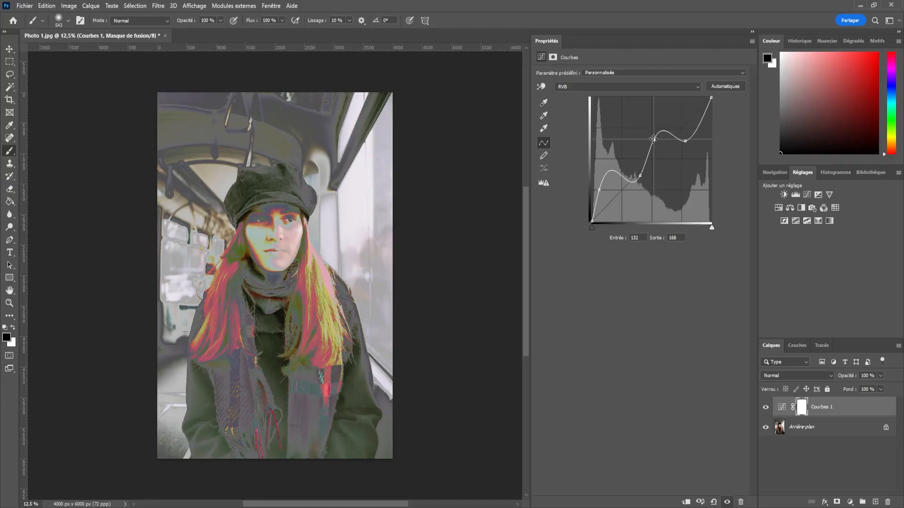
Remove the two middle points from the RGB curve, keeping the shadow and highlight points.
{"action": "left_click_drag", "start_coordinate": [654, 140], "coordinate": [656, 272]}
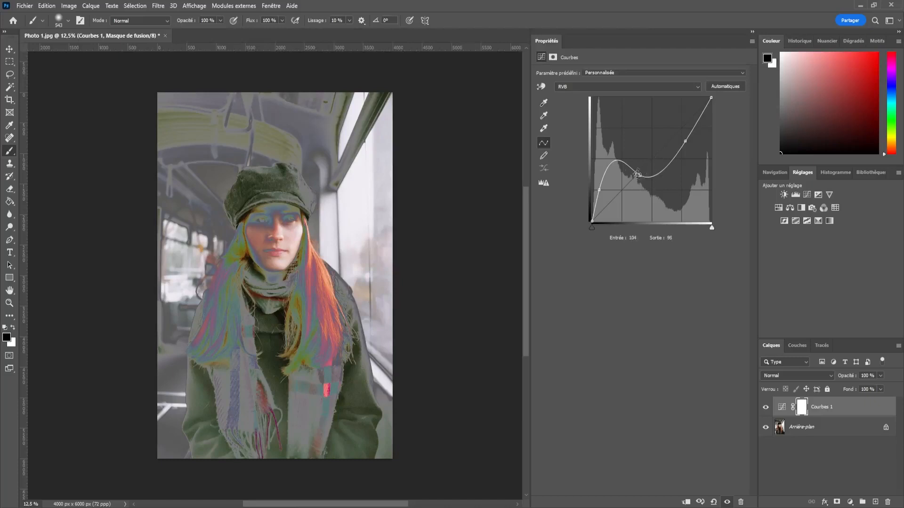
{"action": "left_click", "coordinate": [641, 175]}
{"action": "left_click_drag", "start_coordinate": [640, 175], "coordinate": [638, 329]}
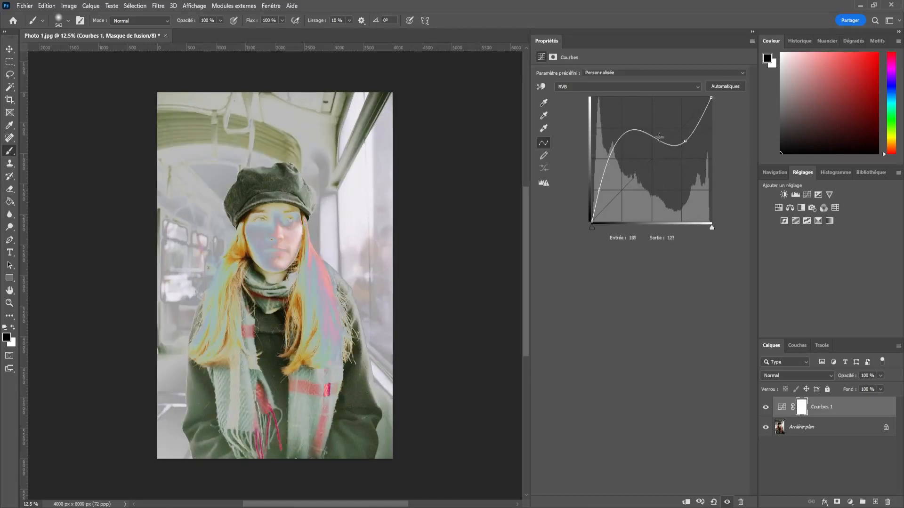
Shift the curve's highlight point to about input 184, output 150, and reset its coordinates to input 50, output 25.
{"action": "left_click", "coordinate": [686, 142]}
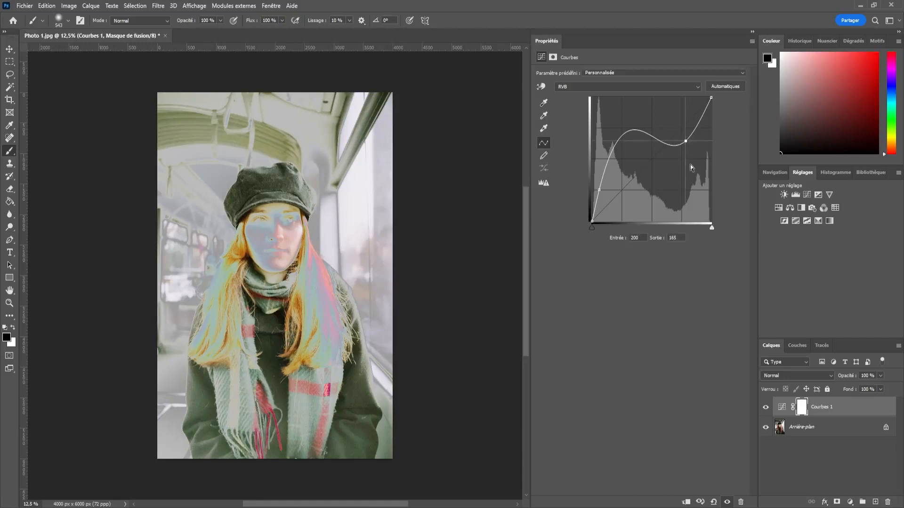
{"action": "left_click_drag", "start_coordinate": [686, 142], "coordinate": [678, 149]}
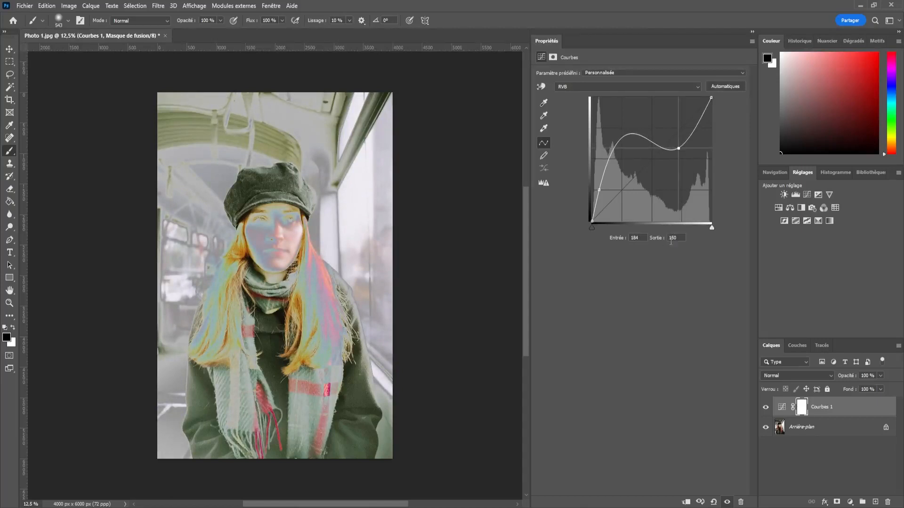
{"action": "left_click", "coordinate": [621, 238]}
{"action": "type", "text": "50"}
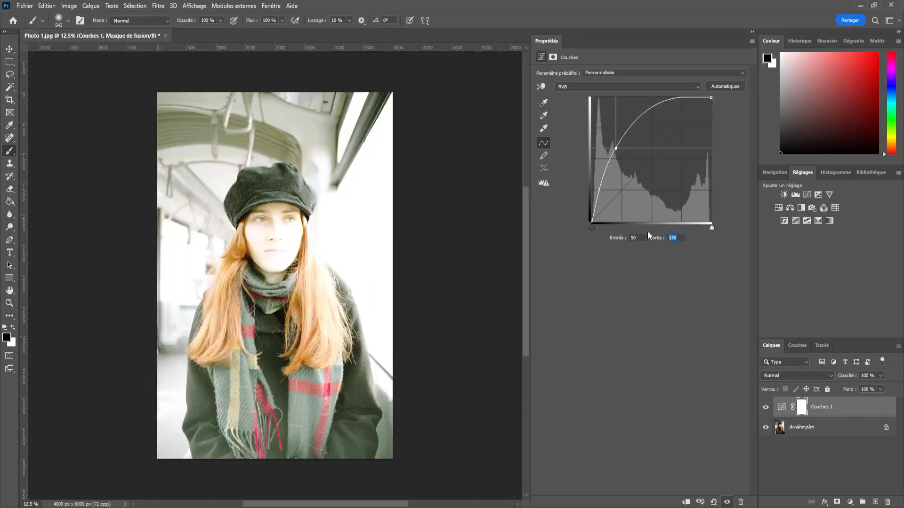
{"action": "type", "text": "25"}
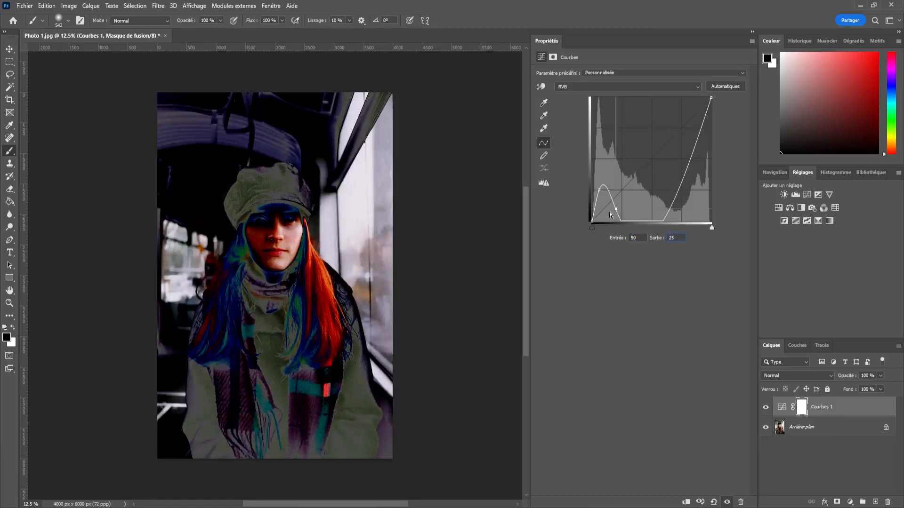
Remove the curve's two remaining intermediate points and raise the black point to output 80.
{"action": "left_click_drag", "start_coordinate": [615, 208], "coordinate": [644, 295]}
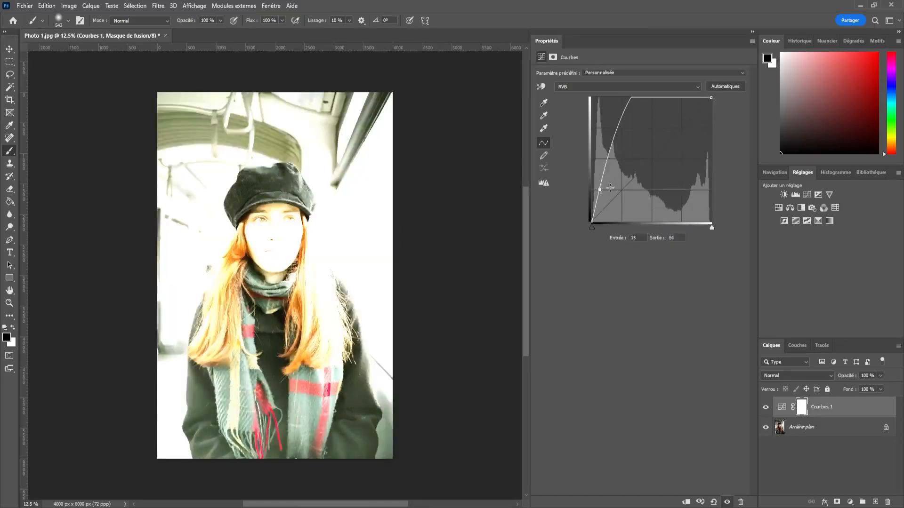
{"action": "left_click_drag", "start_coordinate": [599, 189], "coordinate": [638, 309]}
{"action": "left_click_drag", "start_coordinate": [592, 221], "coordinate": [585, 182]}
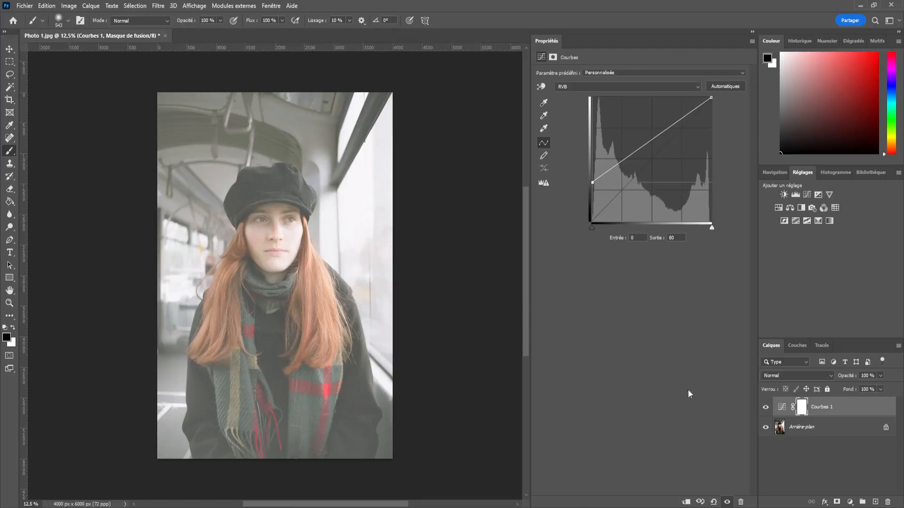
Compare the photo with and without the Curves layer and against the adjustment's previous state.
{"action": "left_click", "coordinate": [766, 411]}
{"action": "left_click", "coordinate": [766, 410]}
{"action": "left_click", "coordinate": [766, 411]}
{"action": "left_click", "coordinate": [765, 410]}
{"action": "left_click", "coordinate": [766, 410]}
{"action": "left_click", "coordinate": [765, 411]}
{"action": "left_click", "coordinate": [765, 410]}
{"action": "left_click", "coordinate": [765, 408]}
{"action": "left_click", "coordinate": [700, 503]}
{"action": "left_click", "coordinate": [700, 502]}
{"action": "left_click", "coordinate": [700, 502]}
{"action": "left_click", "coordinate": [700, 503]}
{"action": "left_click", "coordinate": [700, 503]}
{"action": "left_click", "coordinate": [765, 408]}
{"action": "left_click", "coordinate": [766, 407]}
{"action": "left_click", "coordinate": [766, 408]}
{"action": "left_click", "coordinate": [765, 408]}
{"action": "left_click", "coordinate": [765, 408]}
{"action": "left_click", "coordinate": [765, 408]}
Distort the curve with several extra points, and restore the adjustment's default values.
{"action": "left_click_drag", "start_coordinate": [630, 158], "coordinate": [708, 236]}
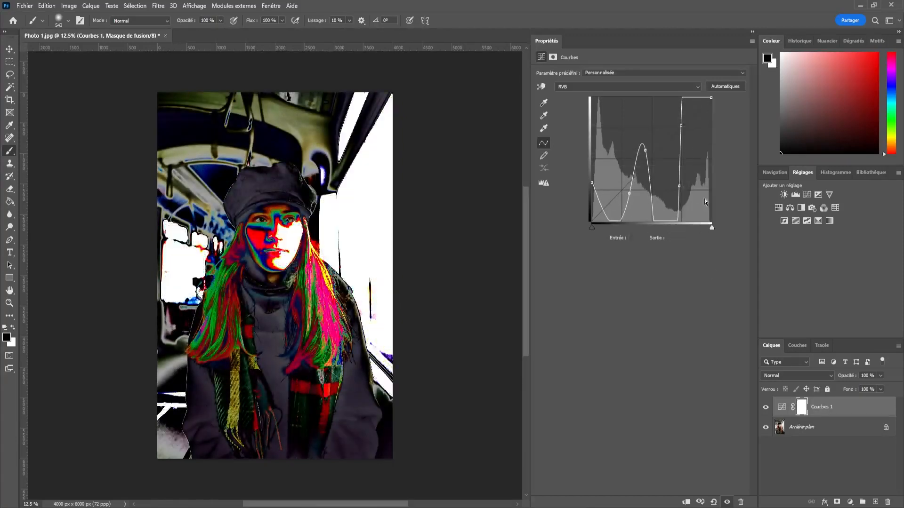
{"action": "left_click_drag", "start_coordinate": [681, 126], "coordinate": [711, 286]}
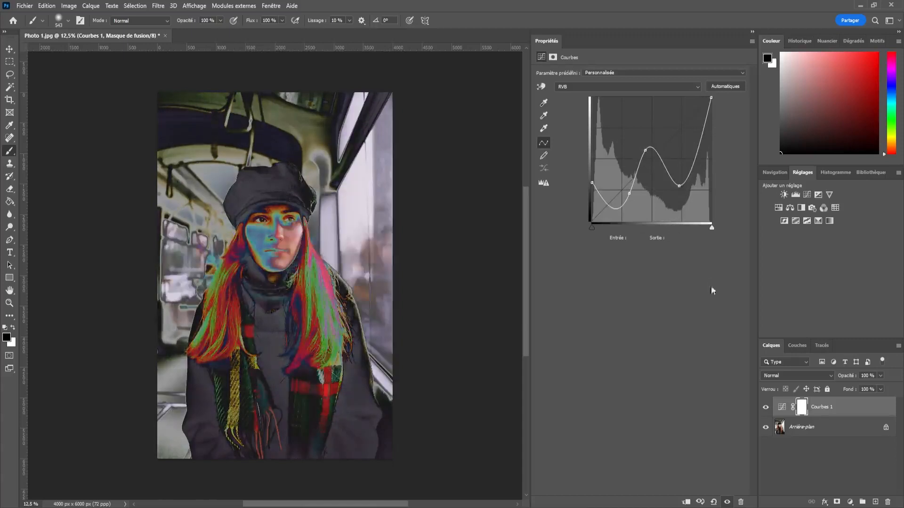
{"action": "left_click", "coordinate": [714, 502]}
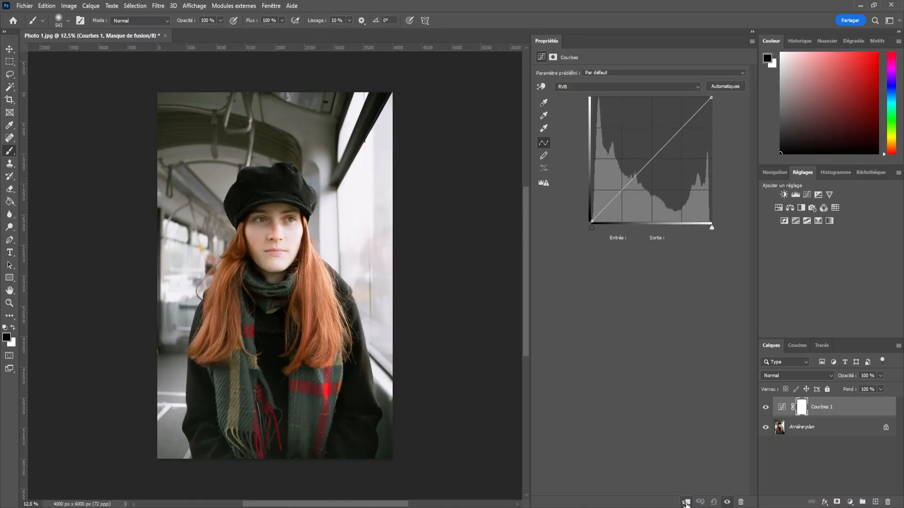
Raise the curve in the shadows and lower the highlights with a second point at input 161, output 152.
{"action": "left_click_drag", "start_coordinate": [631, 183], "coordinate": [623, 169]}
{"action": "left_click", "coordinate": [654, 135]}
{"action": "left_click_drag", "start_coordinate": [653, 135], "coordinate": [667, 148]}
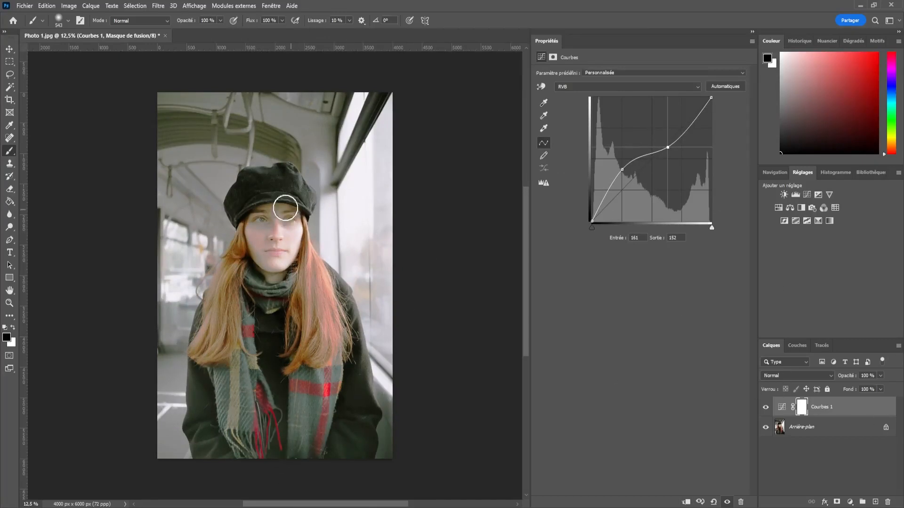
Delete the Curves 1 adjustment layer.
{"action": "mouse_move", "coordinate": [851, 413]}
{"action": "left_mouse_down"}
{"action": "mouse_move", "coordinate": [876, 463]}
{"action": "mouse_move", "coordinate": [880, 505]}
{"action": "mouse_move", "coordinate": [854, 412]}
{"action": "left_mouse_up"}
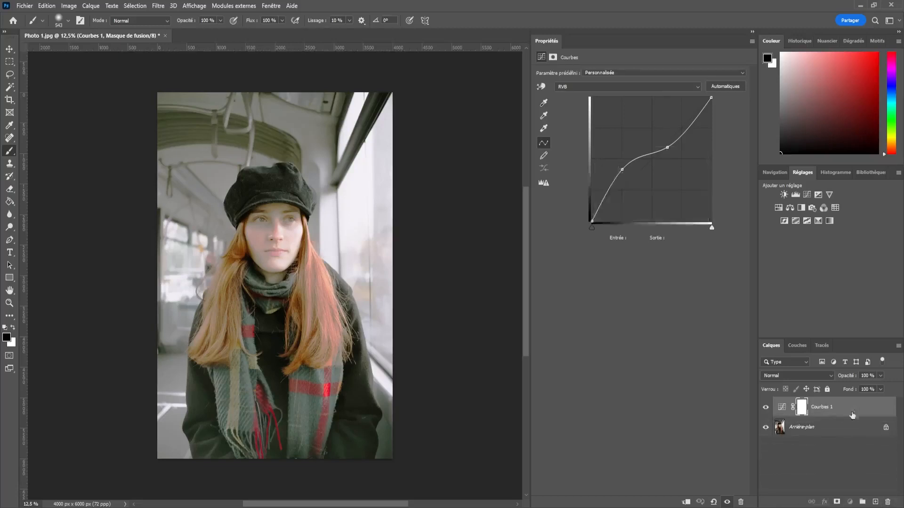
{"action": "left_click", "coordinate": [741, 502]}
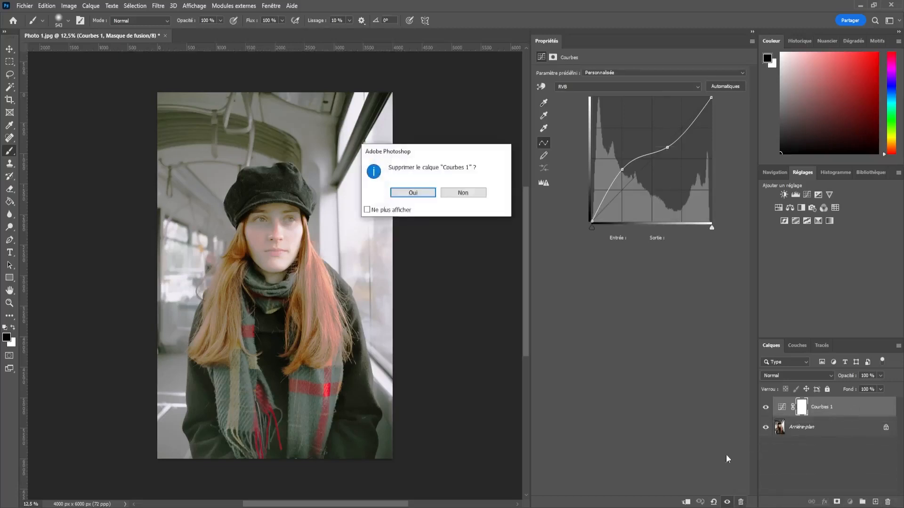
{"action": "left_click", "coordinate": [413, 192]}
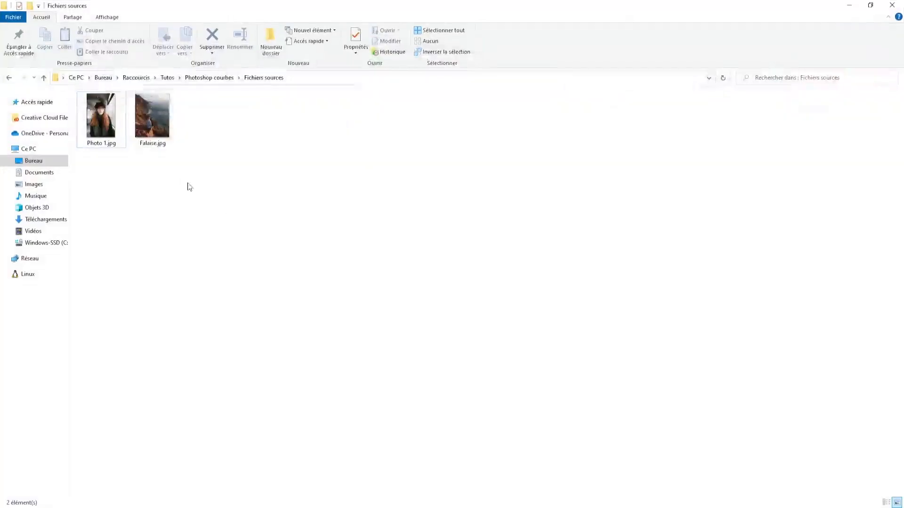
Place the Falaise image in the document, scaled to 156.92% and positioned over the photo's lower-left area.
{"action": "left_click_drag", "start_coordinate": [153, 142], "coordinate": [325, 118]}
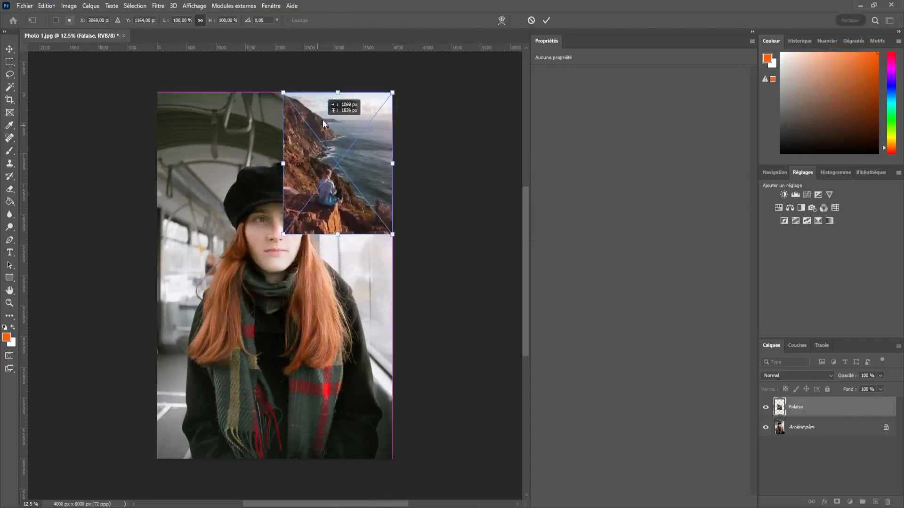
{"action": "left_click_drag", "start_coordinate": [283, 234], "coordinate": [218, 316]}
{"action": "left_click_drag", "start_coordinate": [277, 300], "coordinate": [203, 433]}
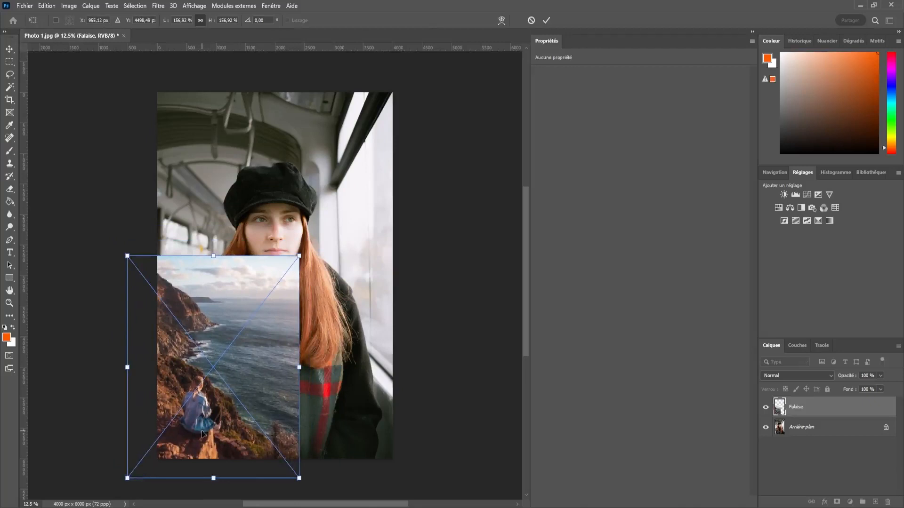
{"action": "key", "text": "Return"}
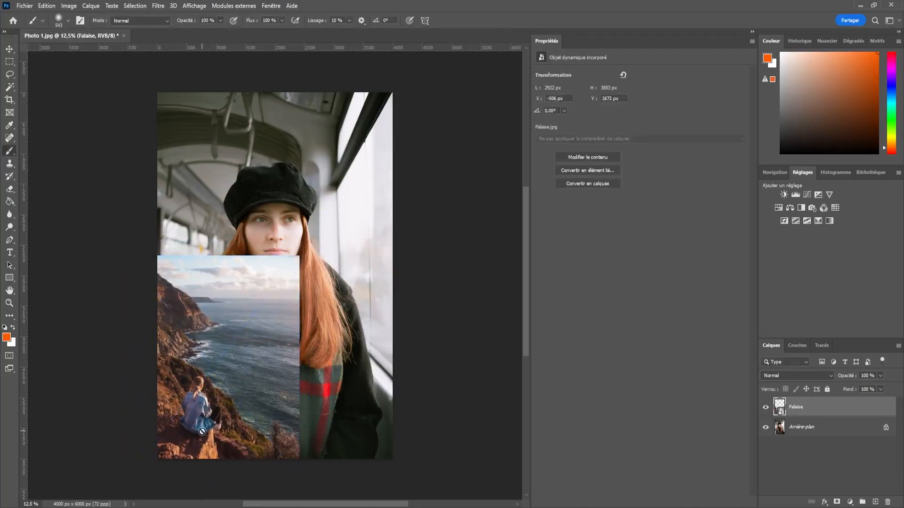
Add a Curves adjustment layer above Falaise and raise its black point to output 120.
{"action": "left_click", "coordinate": [850, 501]}
{"action": "left_click", "coordinate": [830, 378]}
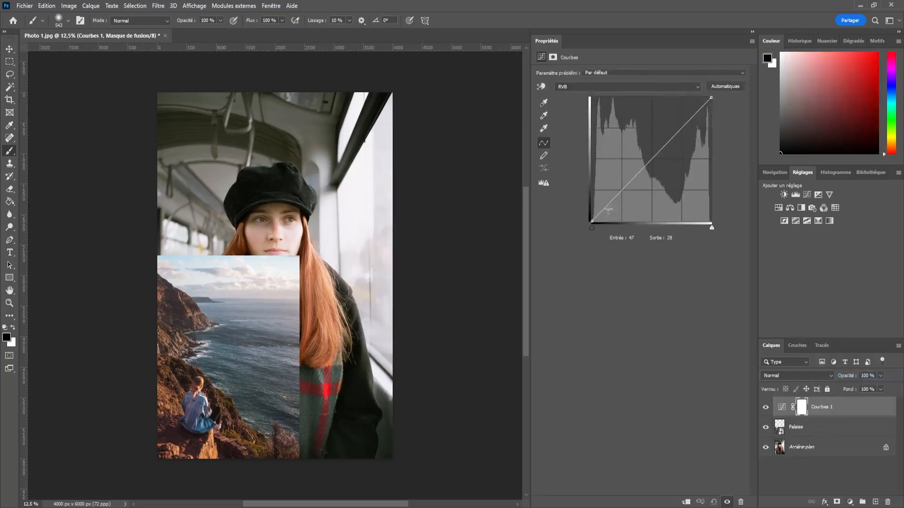
{"action": "left_click_drag", "start_coordinate": [595, 217], "coordinate": [586, 159]}
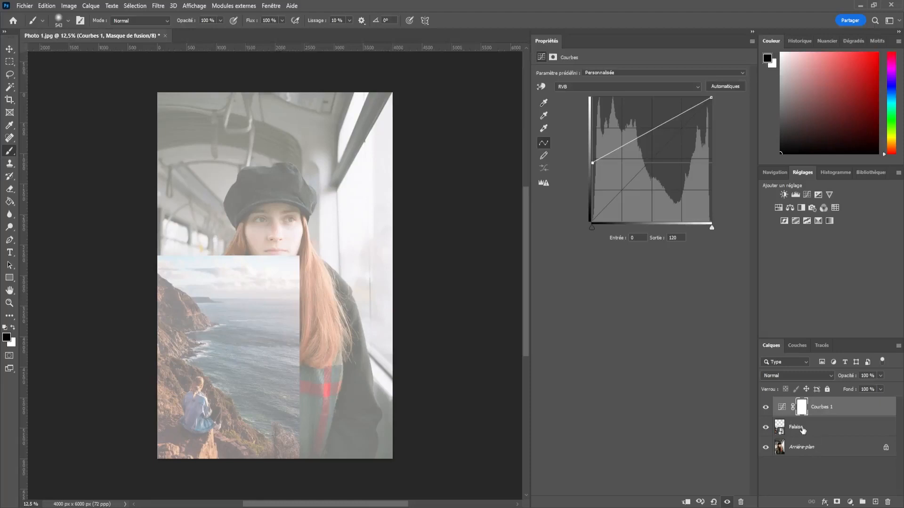
Clip the Curves layer to the Falaise layer and set its black point to output 105.
{"action": "left_click", "coordinate": [686, 502]}
{"action": "left_click_drag", "start_coordinate": [594, 165], "coordinate": [568, 173]}
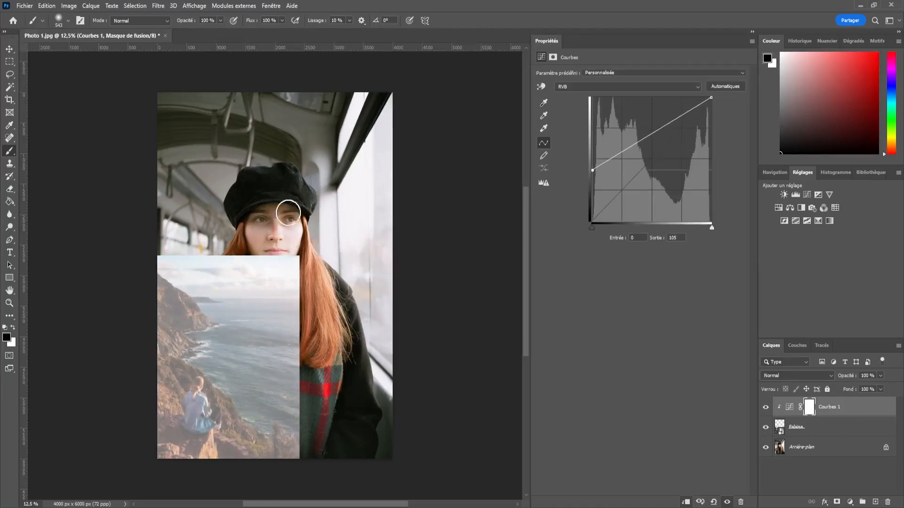
Move the Curves layer beneath Falaise and clip it to the background layer.
{"action": "left_click_drag", "start_coordinate": [873, 412], "coordinate": [863, 440]}
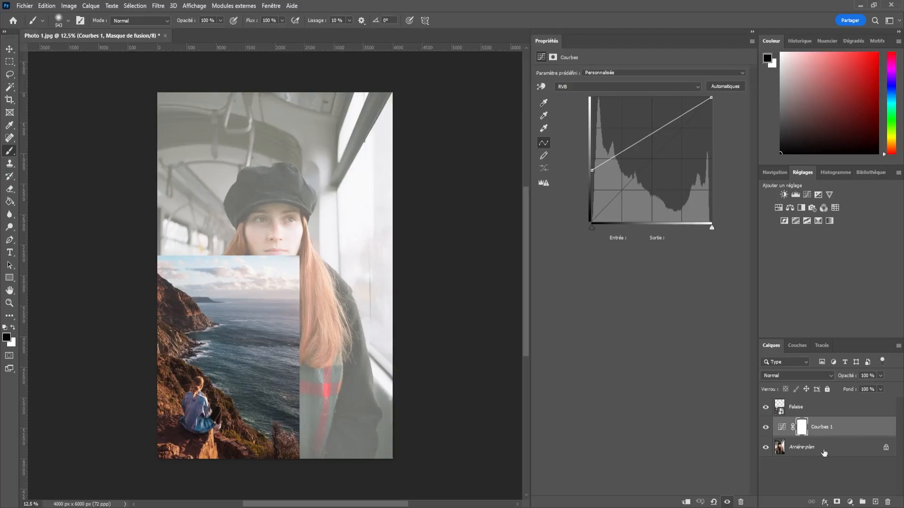
{"action": "left_click", "coordinate": [685, 503]}
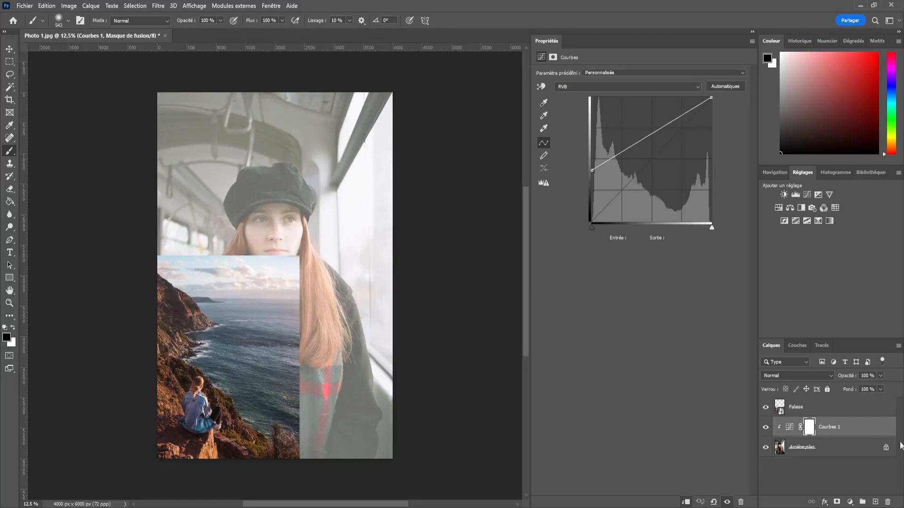
Delete the Curves adjustment layer and the Falaise layer.
{"action": "left_click_drag", "start_coordinate": [854, 429], "coordinate": [888, 502]}
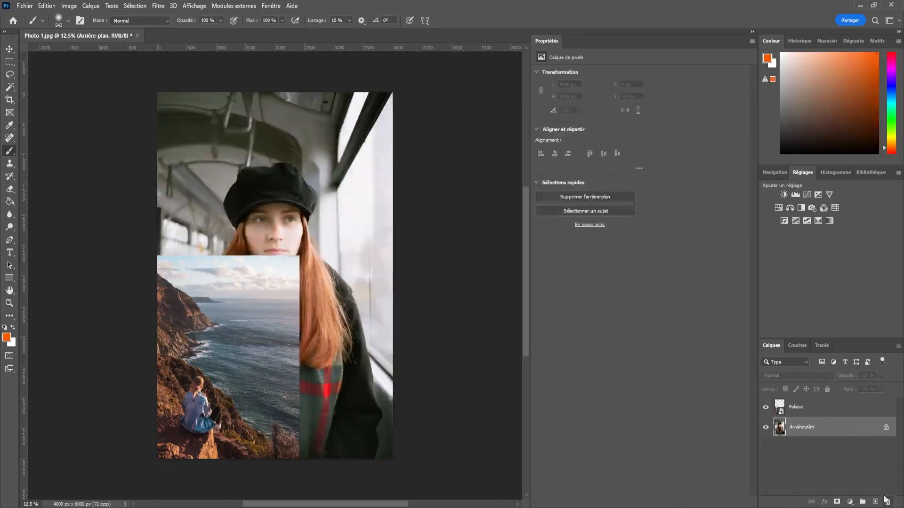
{"action": "left_click_drag", "start_coordinate": [841, 409], "coordinate": [887, 502]}
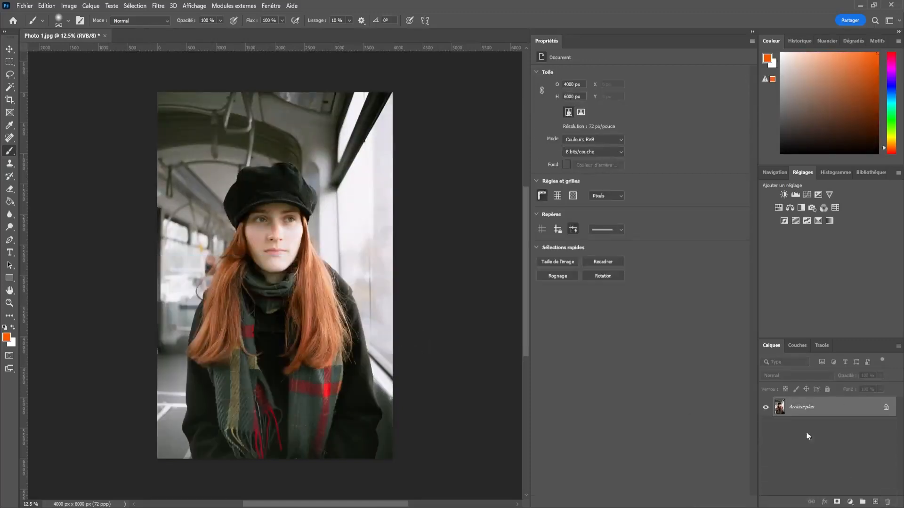
Add a Curves adjustment layer, raise its black point, and shape the curve with midtone and highlight points plus a shadow point at input 63, output 37.
{"action": "left_click", "coordinate": [808, 194]}
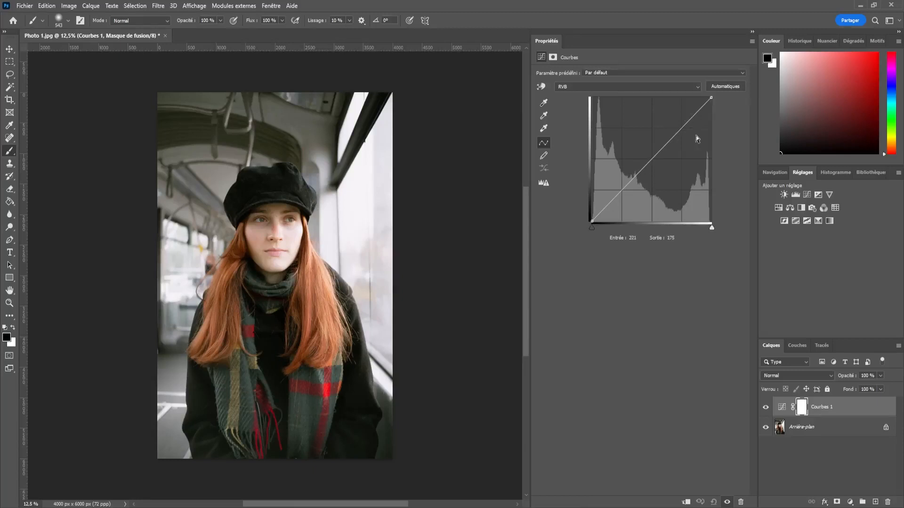
{"action": "left_click", "coordinate": [592, 220]}
{"action": "left_click_drag", "start_coordinate": [591, 220], "coordinate": [603, 202]}
{"action": "left_click_drag", "start_coordinate": [632, 166], "coordinate": [642, 181]}
{"action": "left_click_drag", "start_coordinate": [675, 155], "coordinate": [674, 128]}
{"action": "left_click_drag", "start_coordinate": [592, 218], "coordinate": [622, 204]}
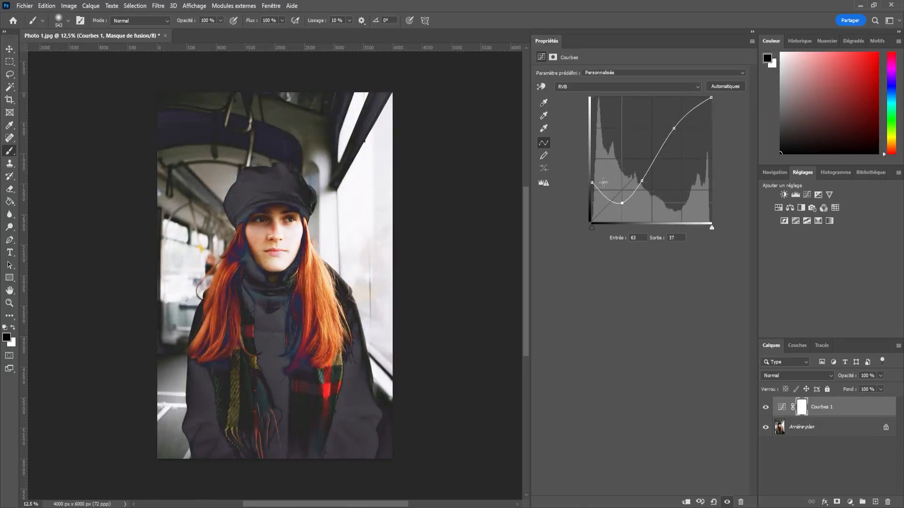
Add a point that dips the curve in the highlights and move the white point to input 240, output 255.
{"action": "left_click_drag", "start_coordinate": [692, 111], "coordinate": [690, 141]}
{"action": "left_click_drag", "start_coordinate": [711, 98], "coordinate": [704, 99]}
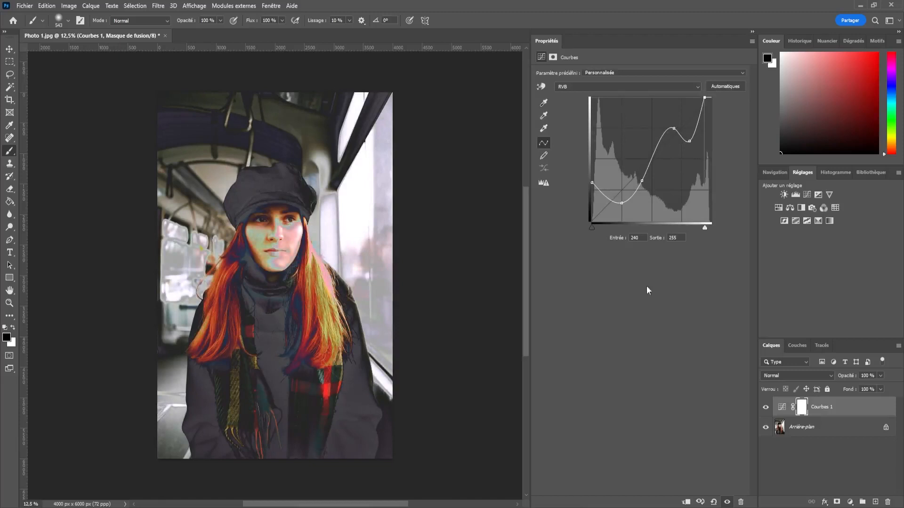
{"action": "mouse_move", "coordinate": [593, 228]}
{"action": "left_mouse_down"}
{"action": "mouse_move", "coordinate": [605, 230]}
{"action": "mouse_move", "coordinate": [592, 229]}
{"action": "left_mouse_up"}
Move the white point to input 220, output 233, and add shadow points, including one at input 19, output 78.
{"action": "left_click_drag", "start_coordinate": [705, 228], "coordinate": [696, 226]}
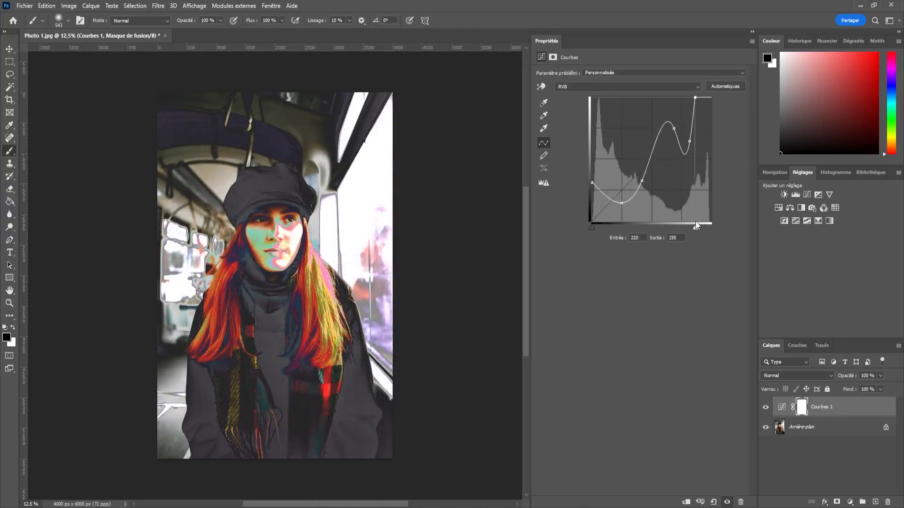
{"action": "mouse_move", "coordinate": [696, 98]}
{"action": "left_mouse_down"}
{"action": "mouse_move", "coordinate": [707, 114]}
{"action": "mouse_move", "coordinate": [704, 89]}
{"action": "mouse_move", "coordinate": [705, 114]}
{"action": "mouse_move", "coordinate": [696, 111]}
{"action": "mouse_move", "coordinate": [704, 107]}
{"action": "left_mouse_up"}
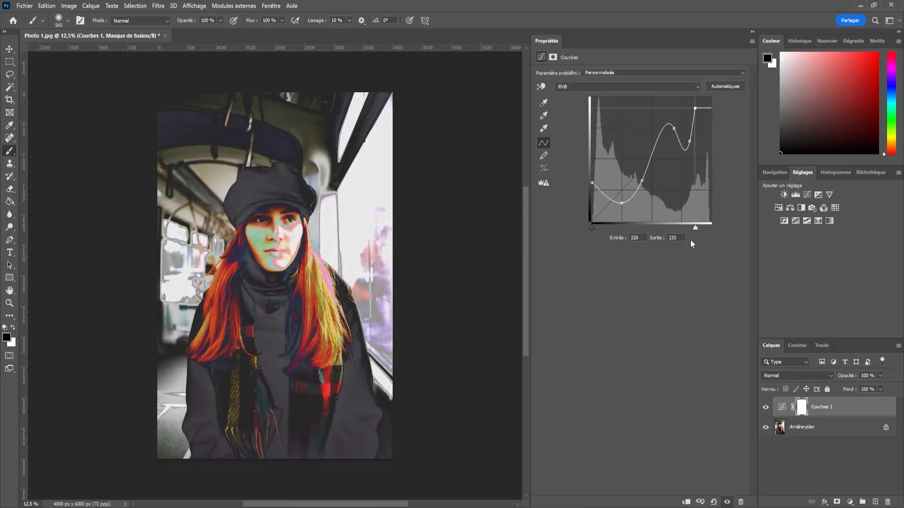
{"action": "mouse_move", "coordinate": [591, 183]}
{"action": "left_mouse_down"}
{"action": "mouse_move", "coordinate": [608, 179]}
{"action": "mouse_move", "coordinate": [582, 182]}
{"action": "mouse_move", "coordinate": [615, 185]}
{"action": "mouse_move", "coordinate": [602, 184]}
{"action": "left_mouse_up"}
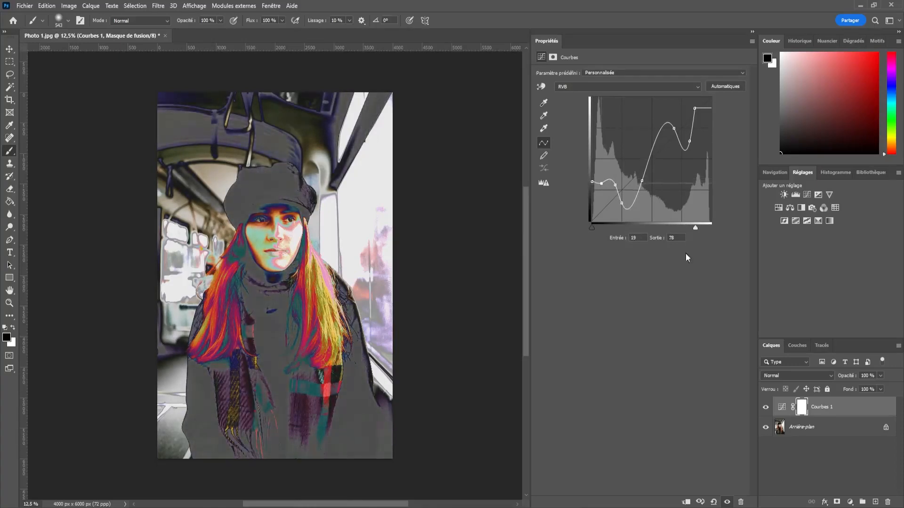